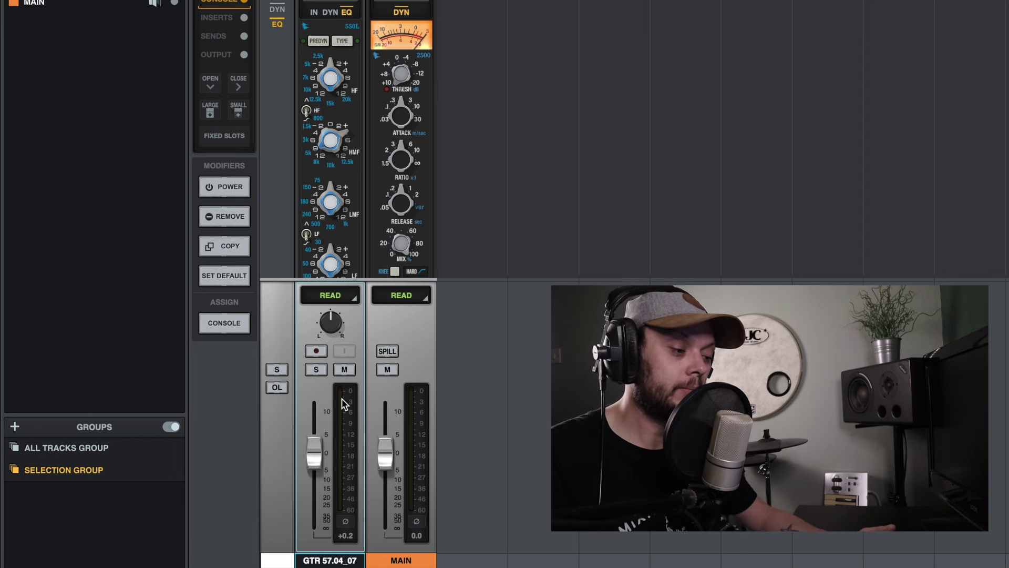
Check the GTR meter's metering options, then bring up LUNA's Settings Options page.
right_click(342, 399)
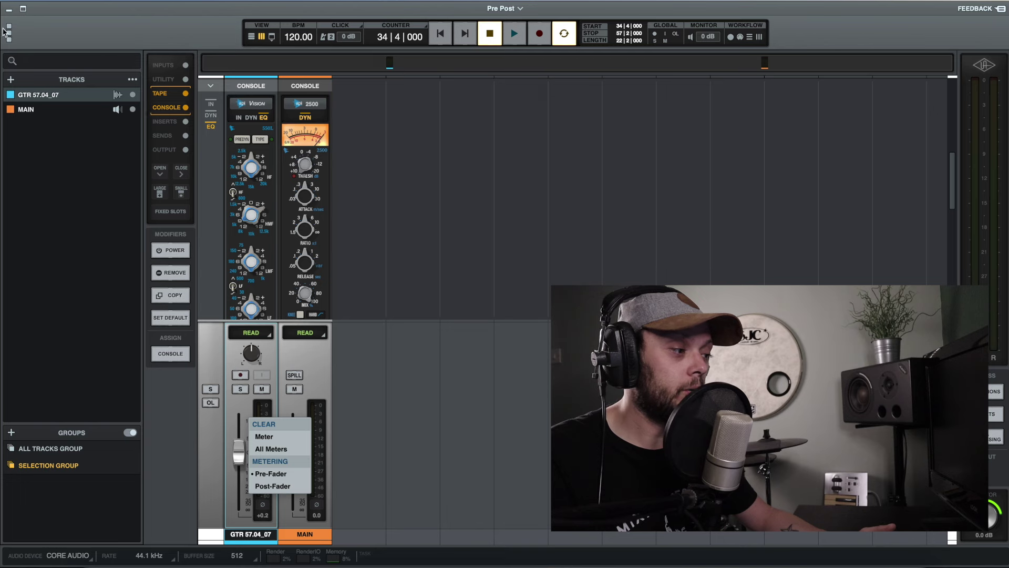
left_click(8, 31)
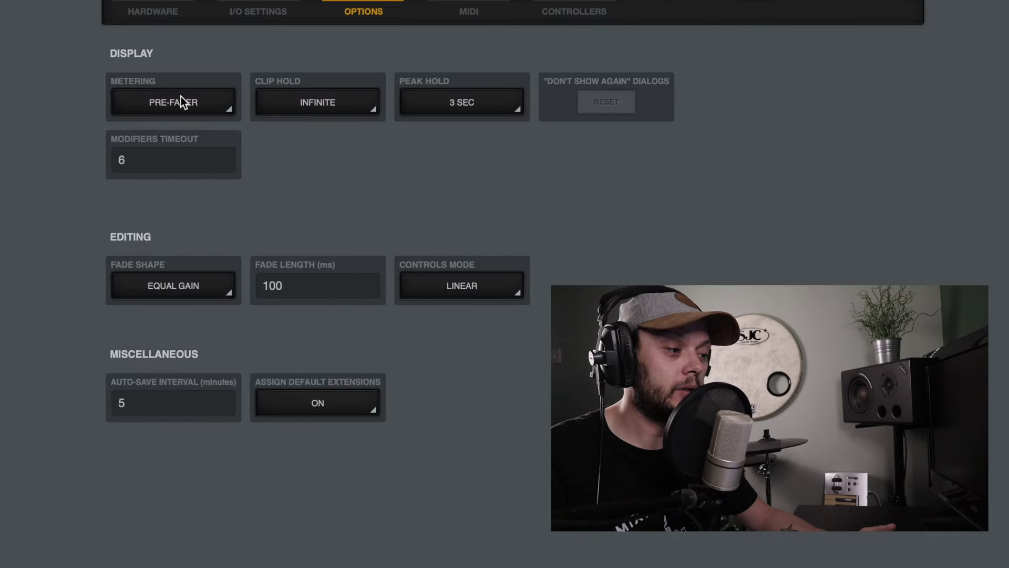
Leave the Display METERING dropdown on PRE-FADER and return to the mixer.
left_click(181, 101)
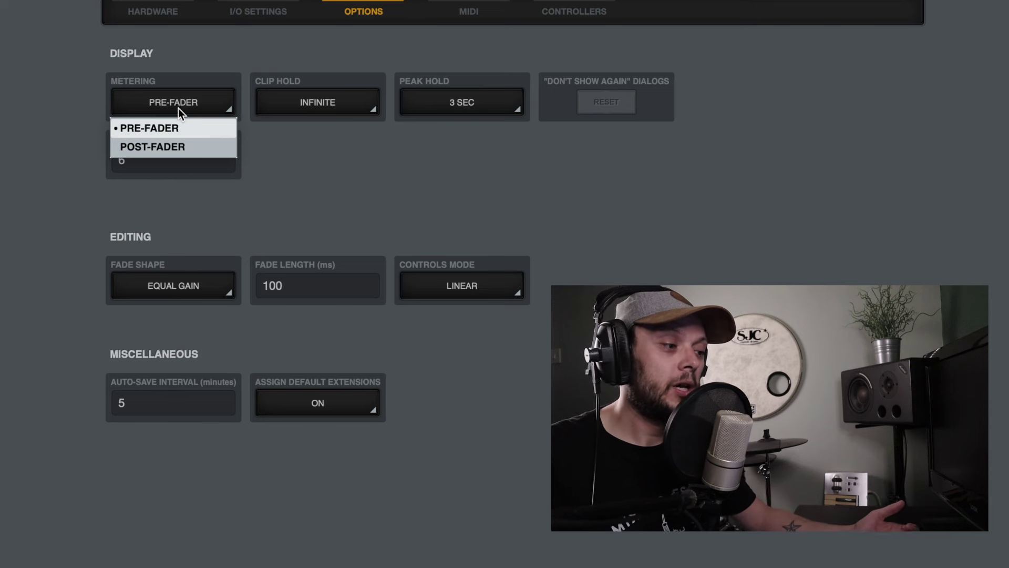
left_click(170, 106)
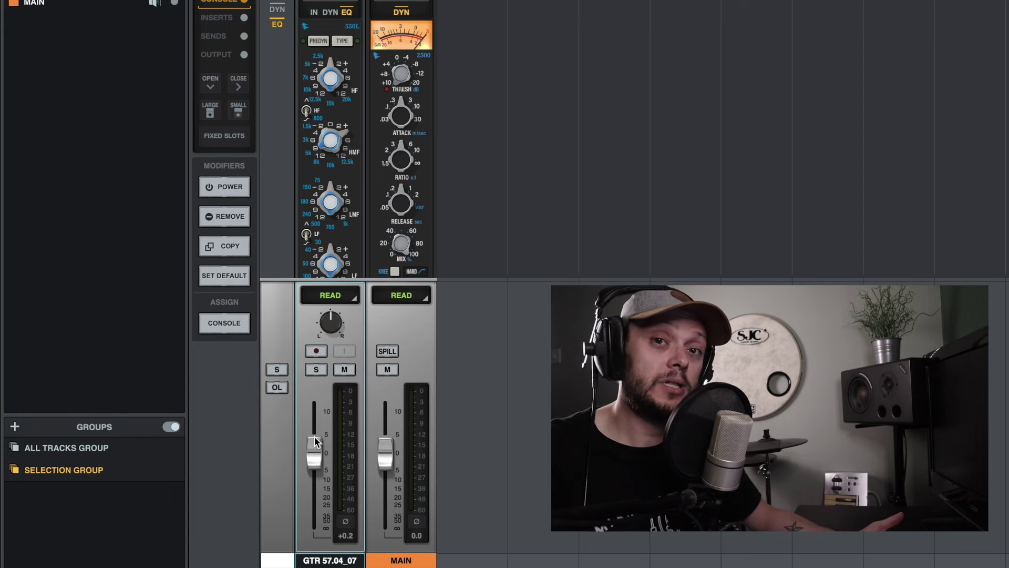
Set the GTR meter to Post-Fader, then play while riding its fader down and back to 0 dB.
right_click(347, 418)
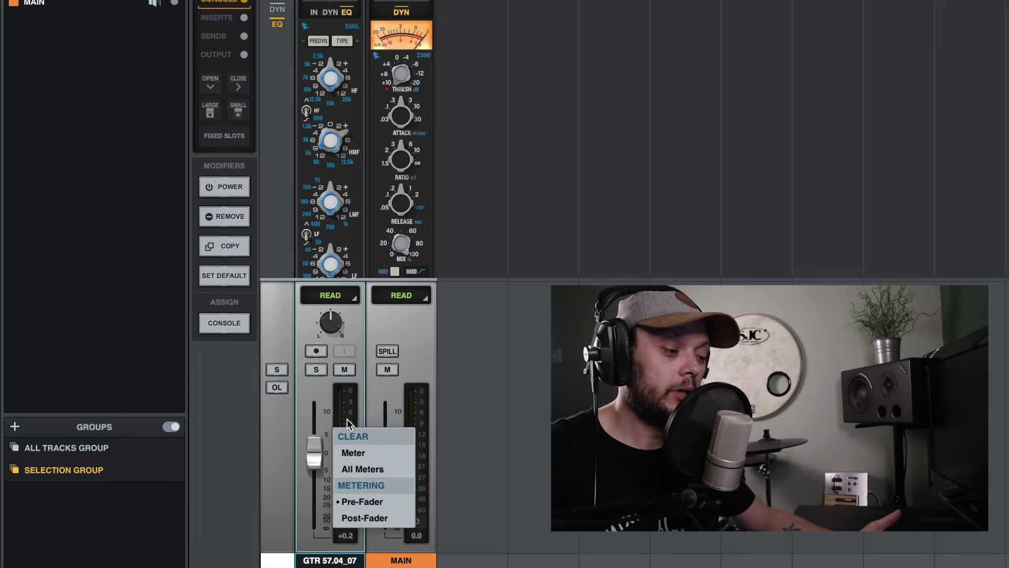
left_click(358, 517)
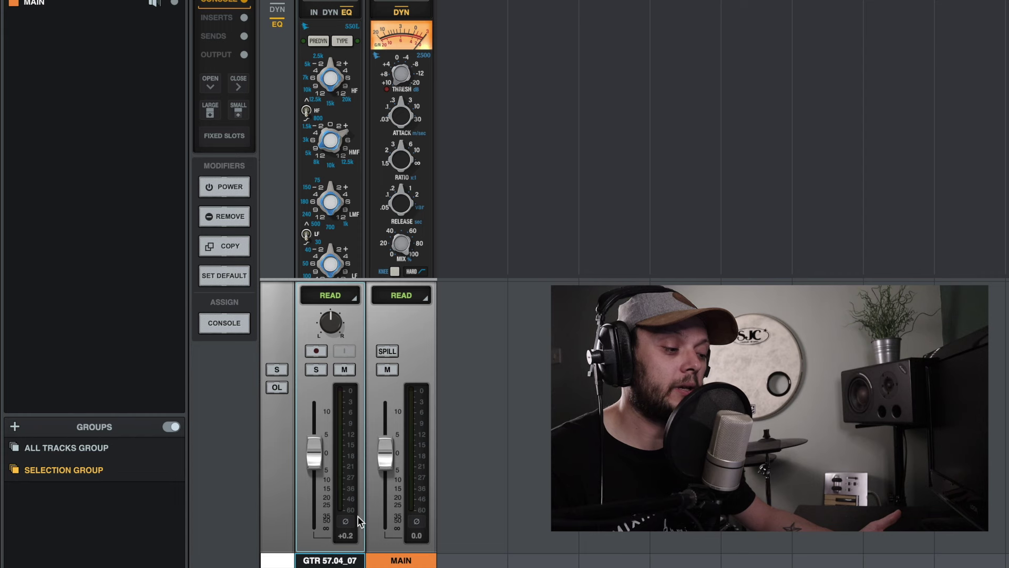
key("space")
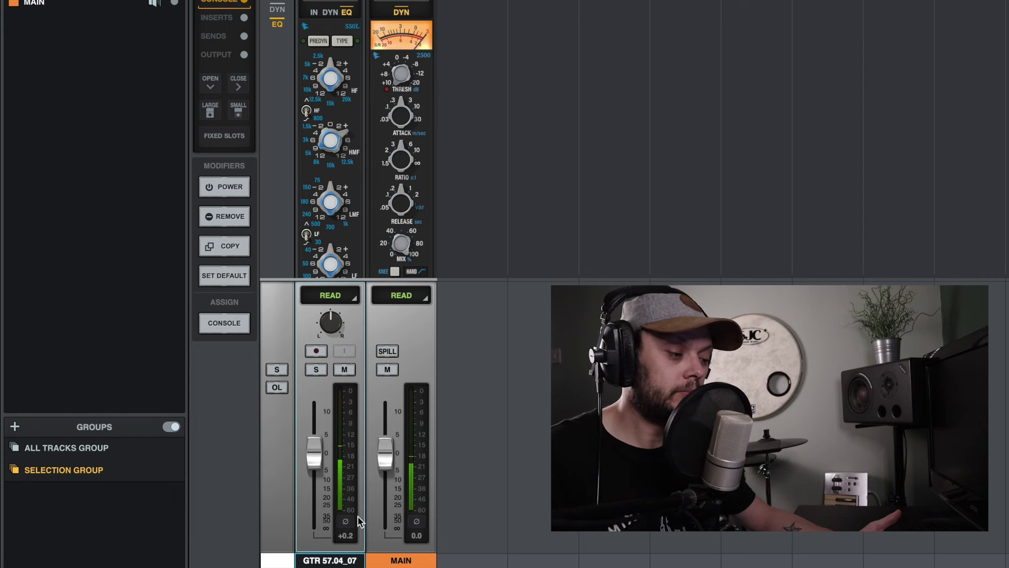
mouse_move(314, 468)
left_mouse_down()
mouse_move(313, 502)
mouse_move(311, 417)
mouse_move(309, 467)
left_mouse_up()
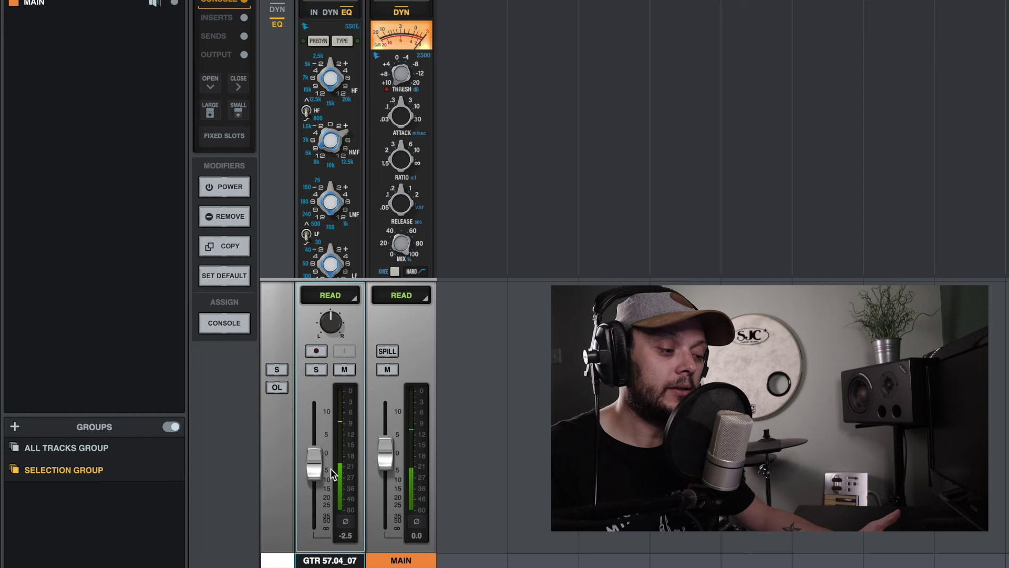
mouse_move(313, 467)
left_mouse_down()
mouse_move(309, 498)
mouse_move(313, 440)
mouse_move(314, 456)
left_mouse_up()
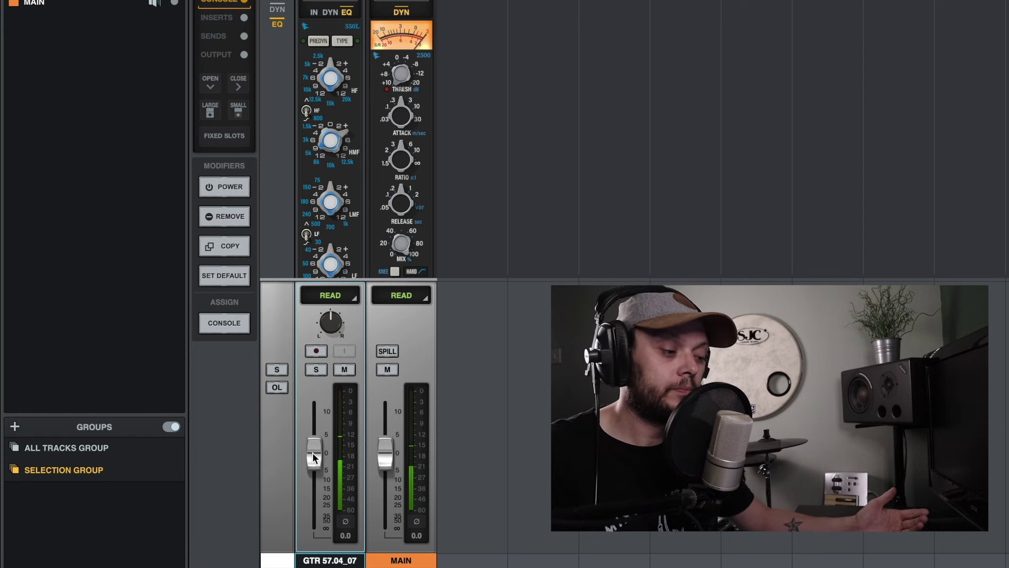
right_click(342, 454)
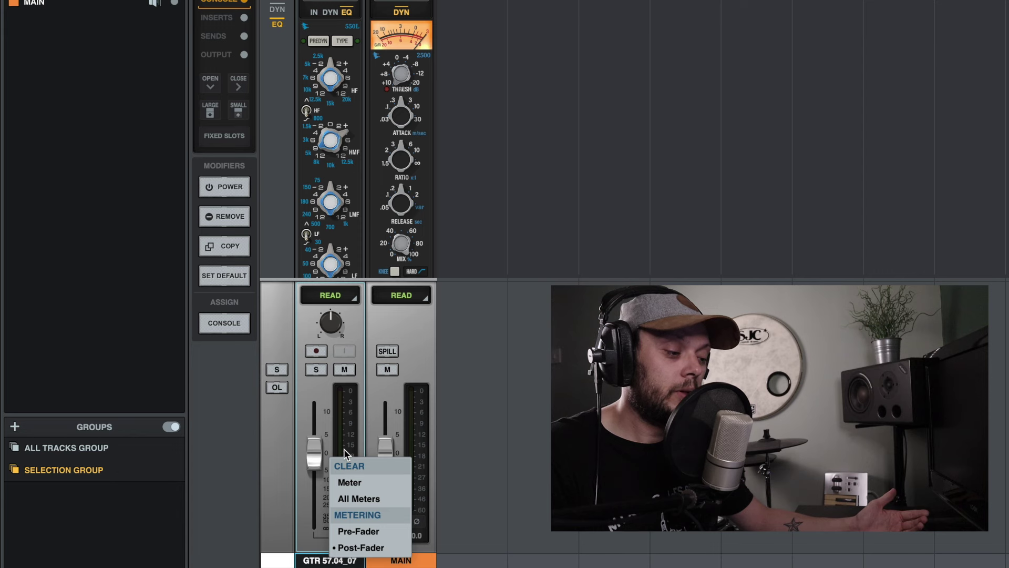
Return the GTR meter to Pre-Fader and lower the fader to -13.5 dB to compare.
left_click(353, 530)
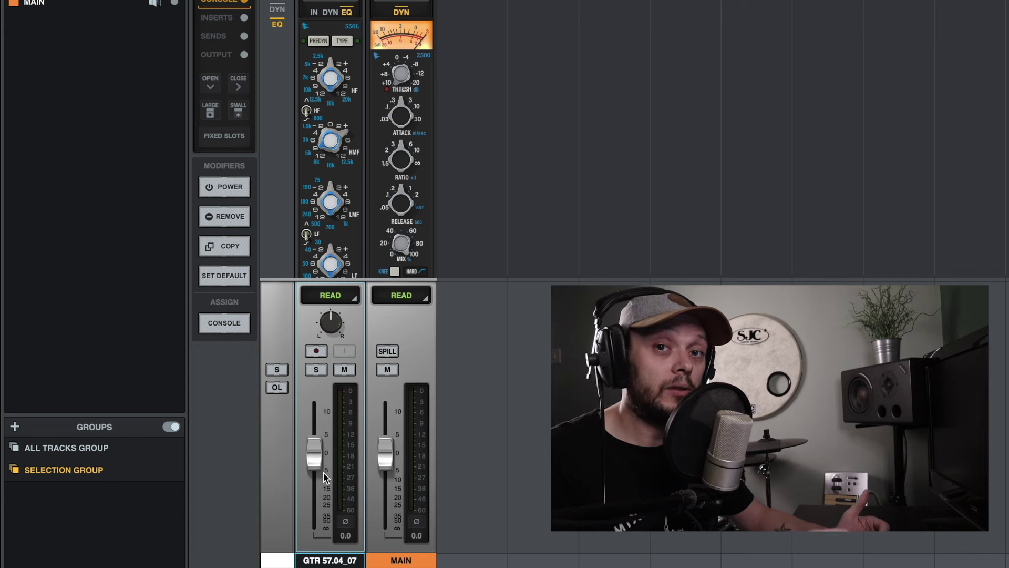
mouse_move(313, 454)
left_mouse_down()
mouse_move(312, 506)
mouse_move(289, 418)
mouse_move(298, 409)
mouse_move(298, 443)
left_mouse_up()
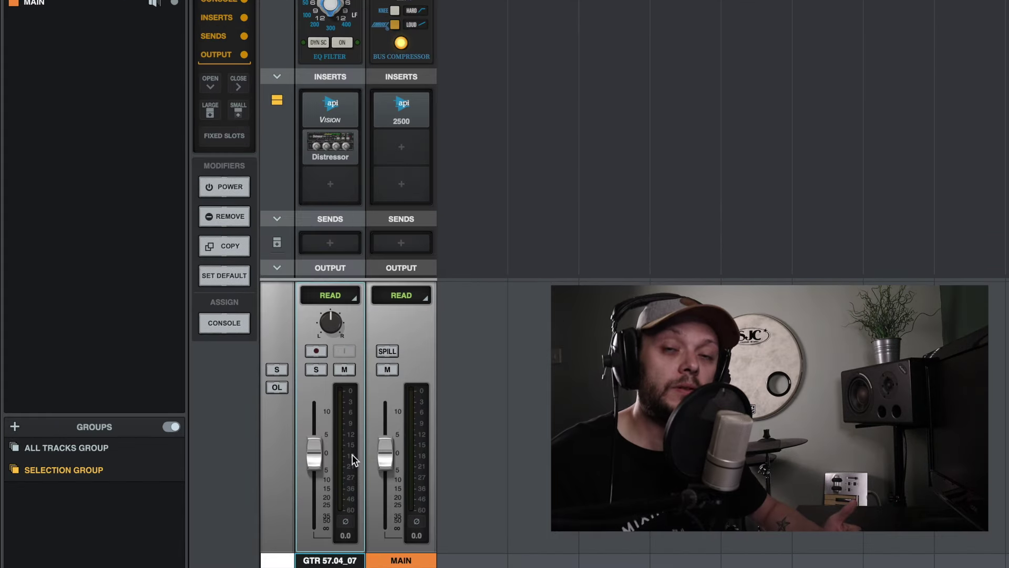
Set the GTR meter to Post-Fader and push its fader up to +11.7 dB.
right_click(352, 454)
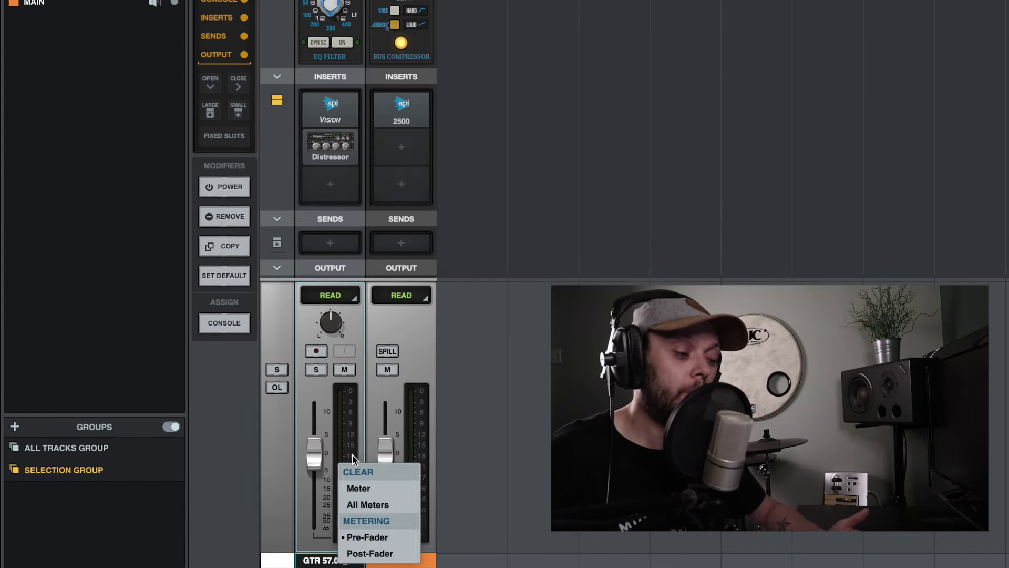
left_click(373, 555)
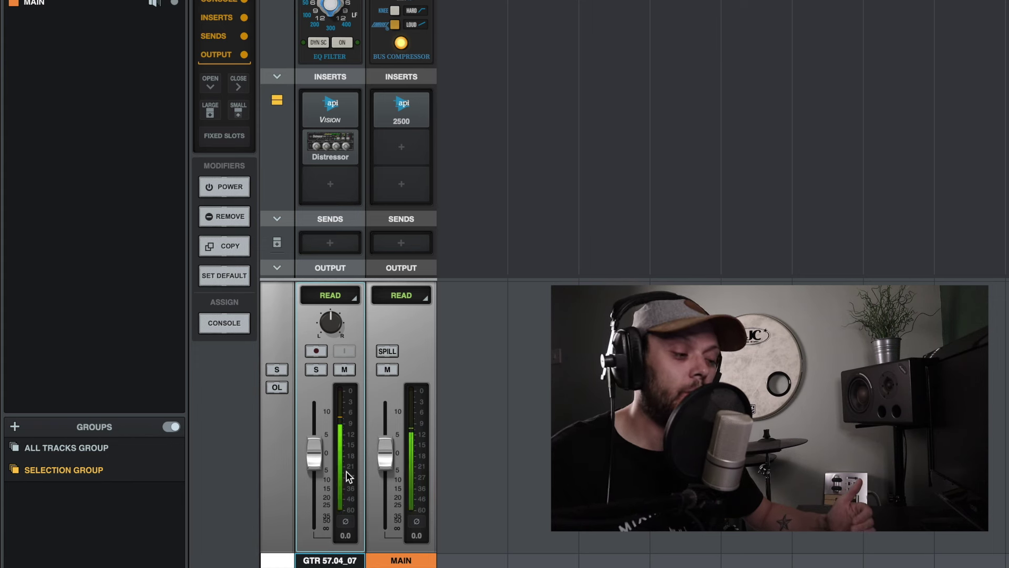
left_click(313, 465)
left_click_drag(312, 463, 311, 443)
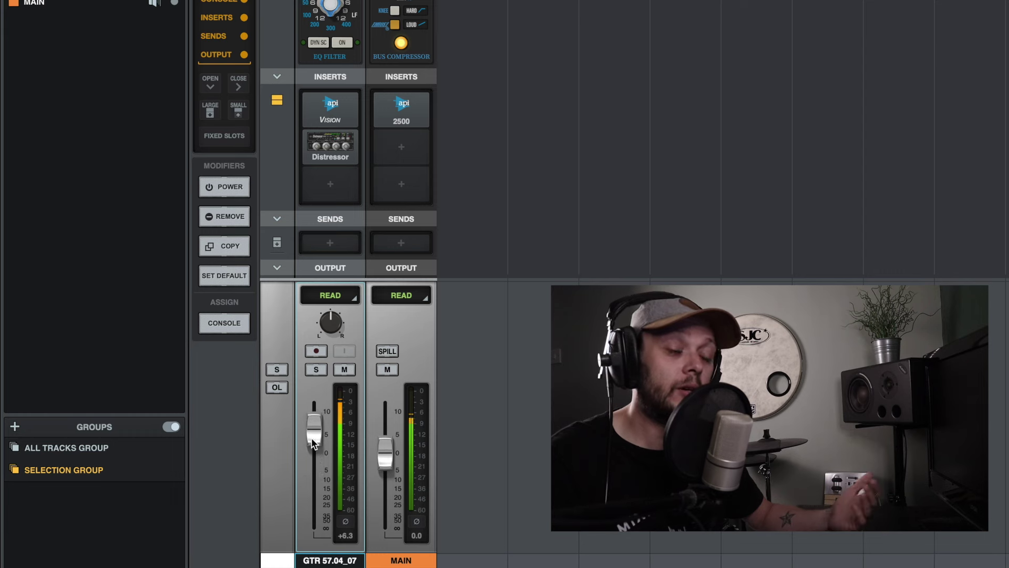
left_click_drag(311, 438, 311, 412)
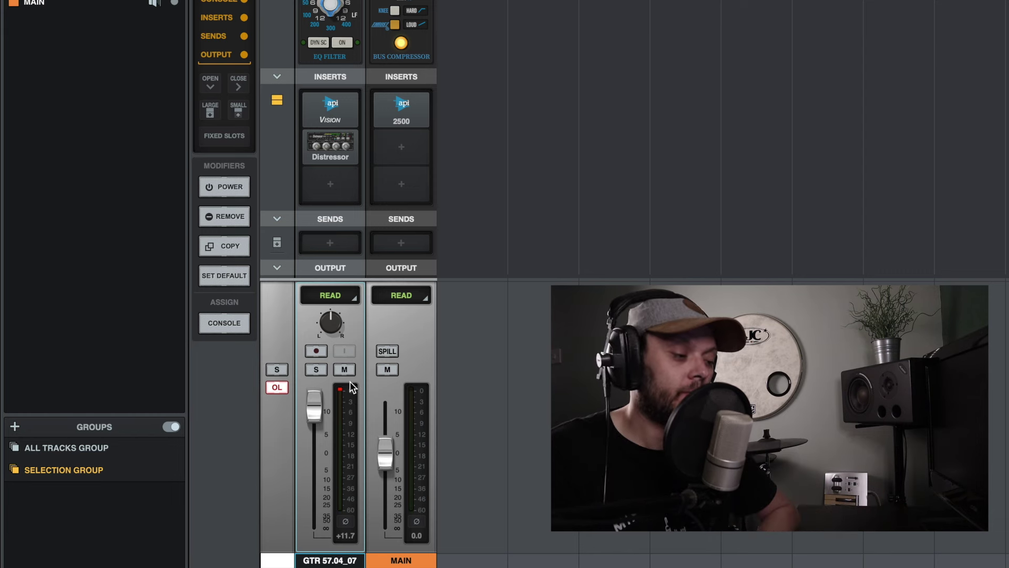
Clear the overload light, drop the GTR fader to -26.5, and reset the clip warnings.
left_click(284, 390)
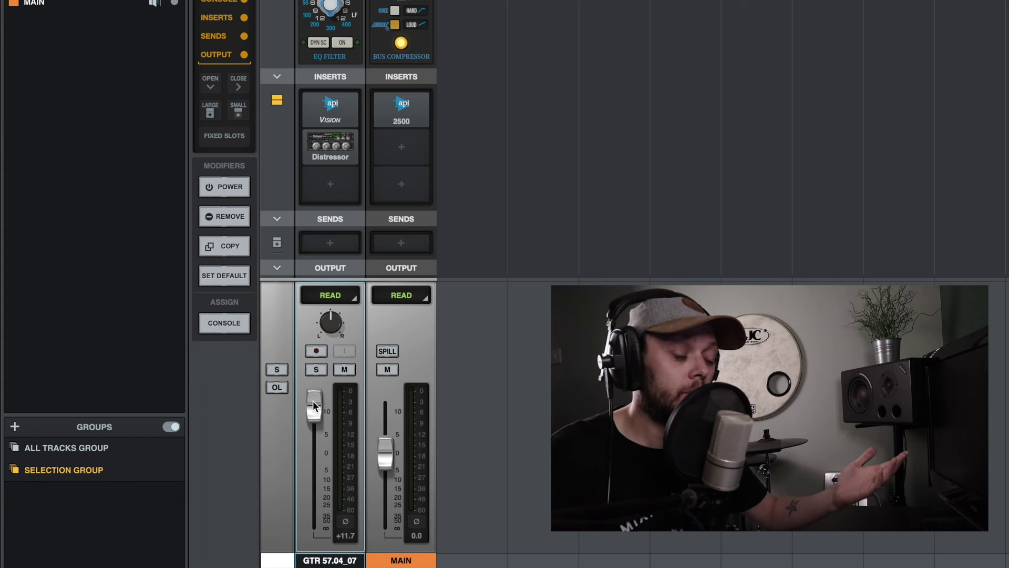
left_click_drag(314, 401, 314, 508)
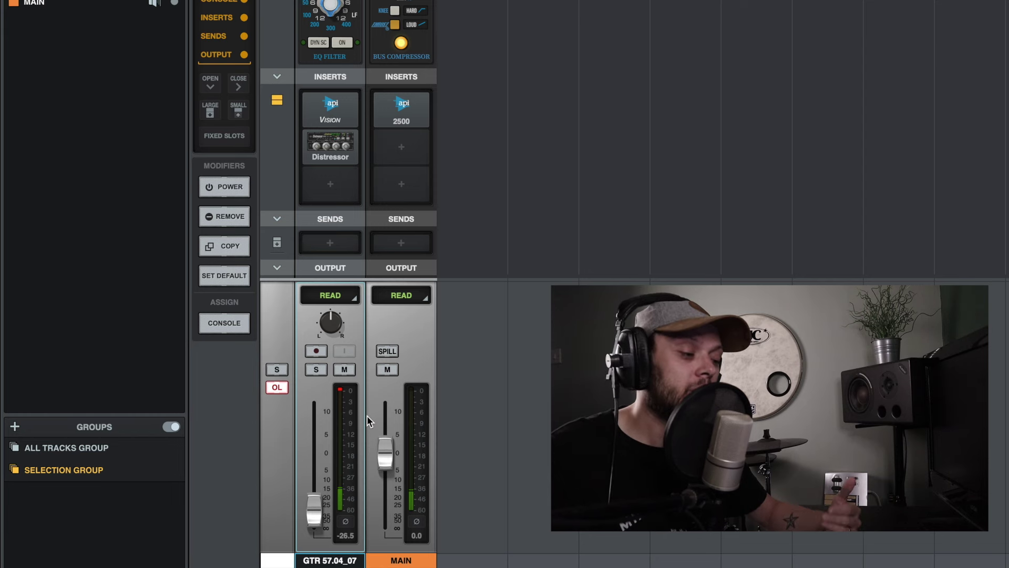
left_click(340, 392)
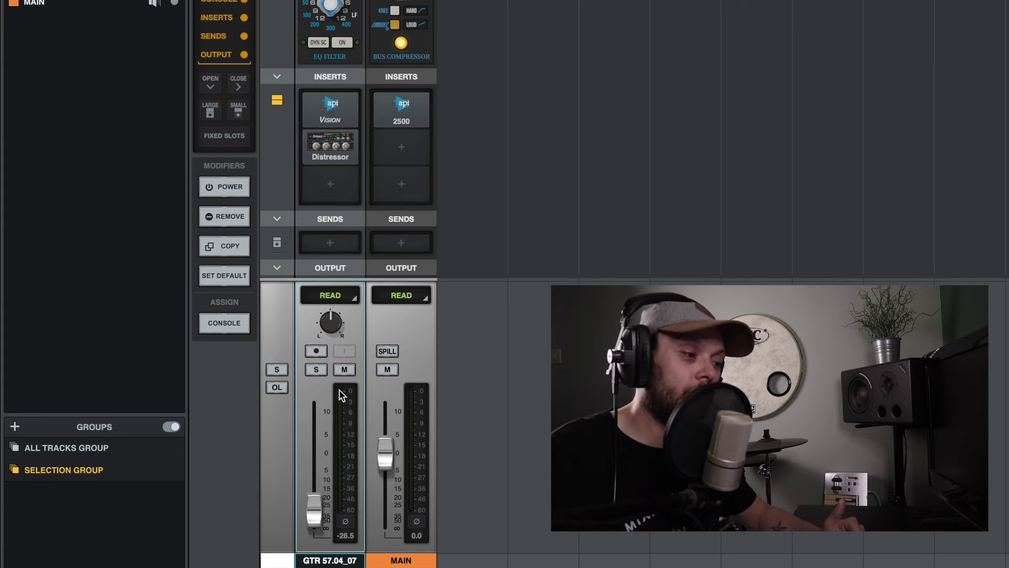
In the tracks view, raise the GTR 57.04_07 clip gain to 10.3 dB and play it.
key("F3")
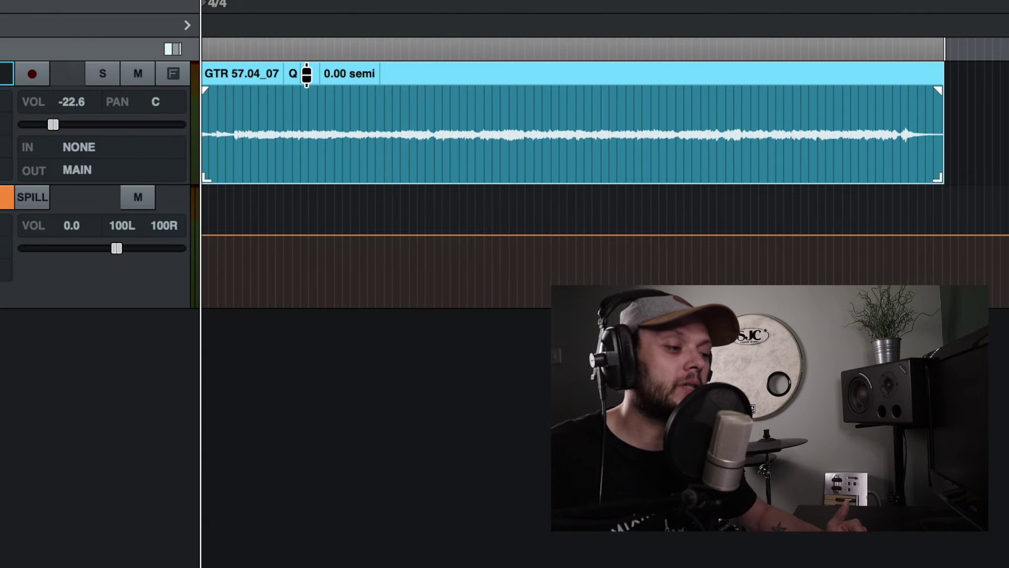
left_click(552, 47)
left_click_drag(309, 71, 309, 0)
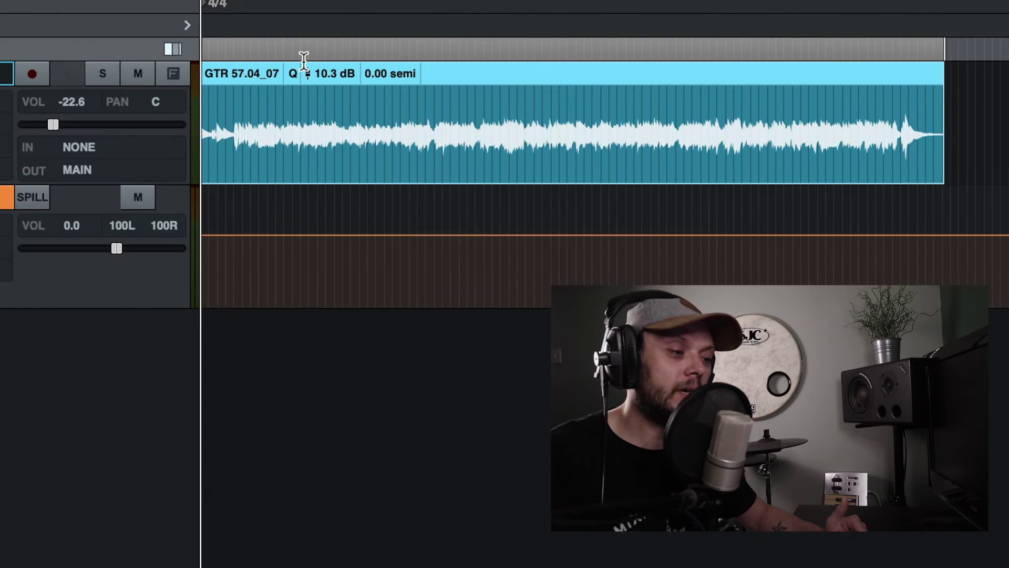
key("space")
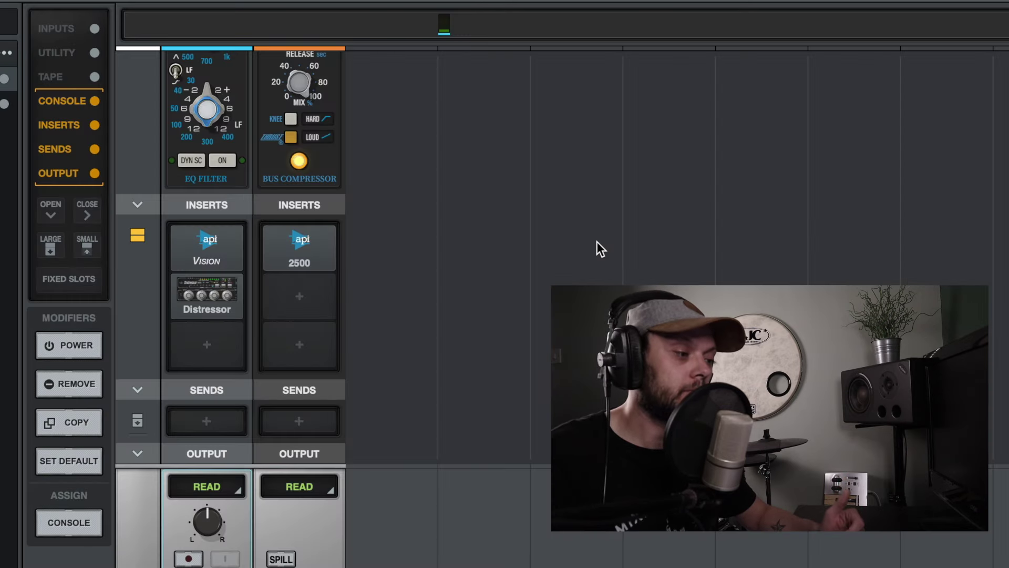
Inspect the GTR API Vision console editor, nudge its line amp gain, then open the Distressor.
scroll(213, 181, "up", 10)
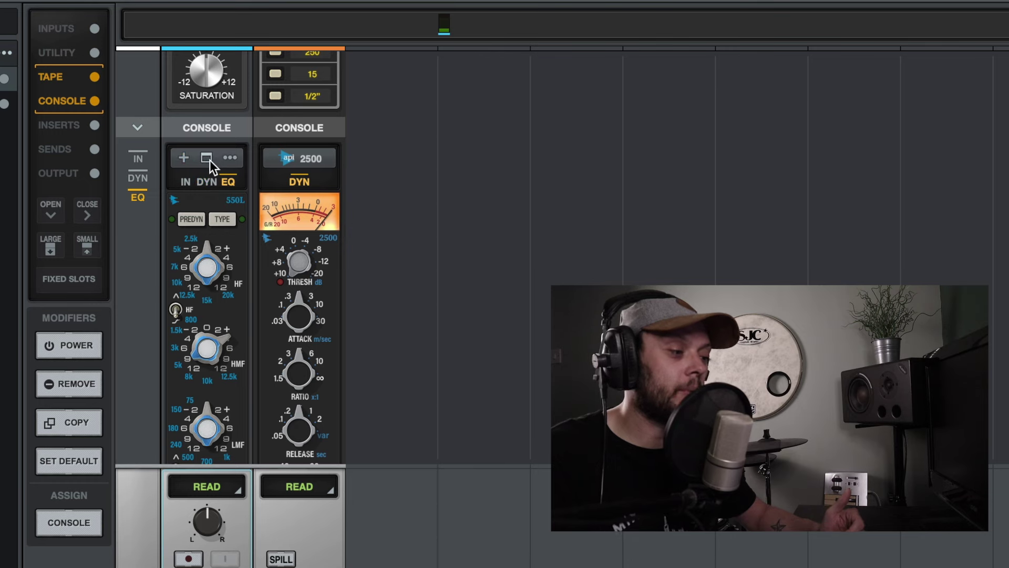
left_click(210, 161)
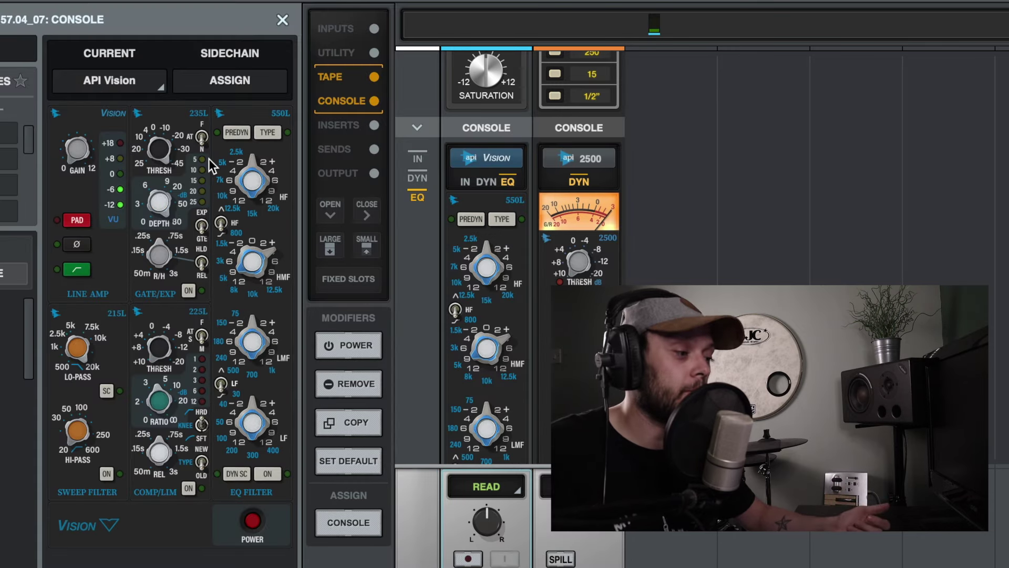
left_click_drag(75, 157, 74, 153)
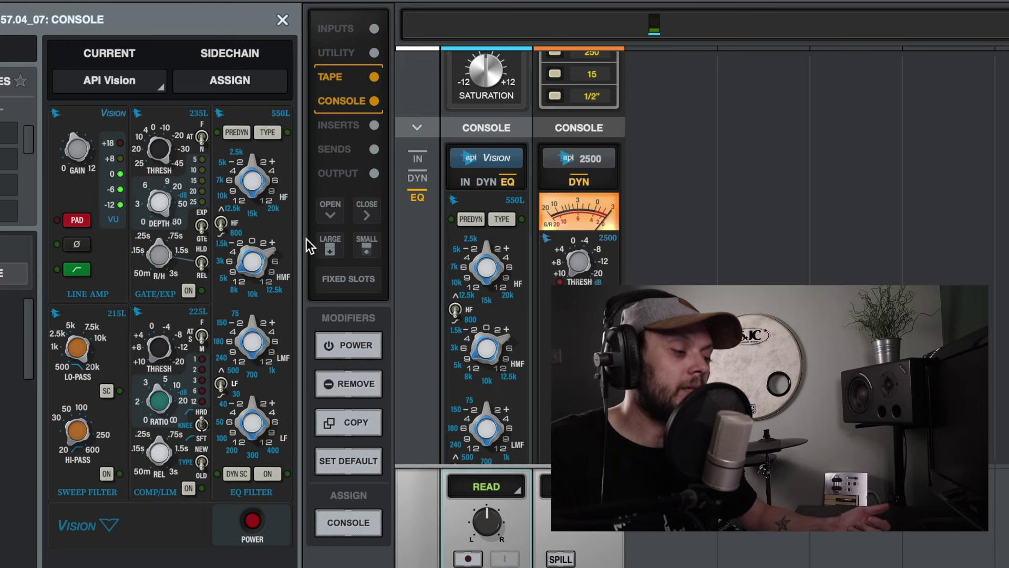
left_click(282, 21)
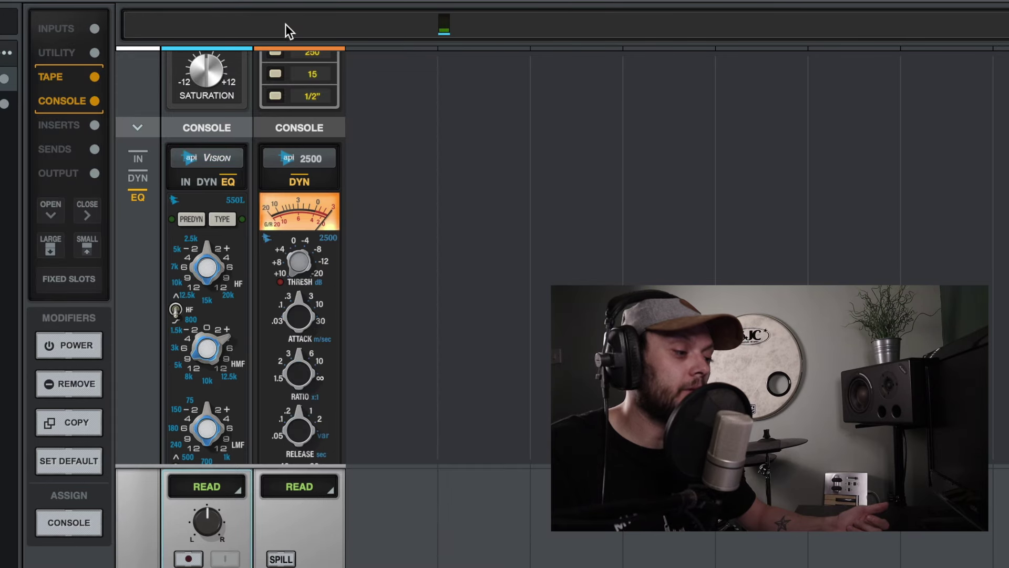
scroll(227, 316, "down", 7)
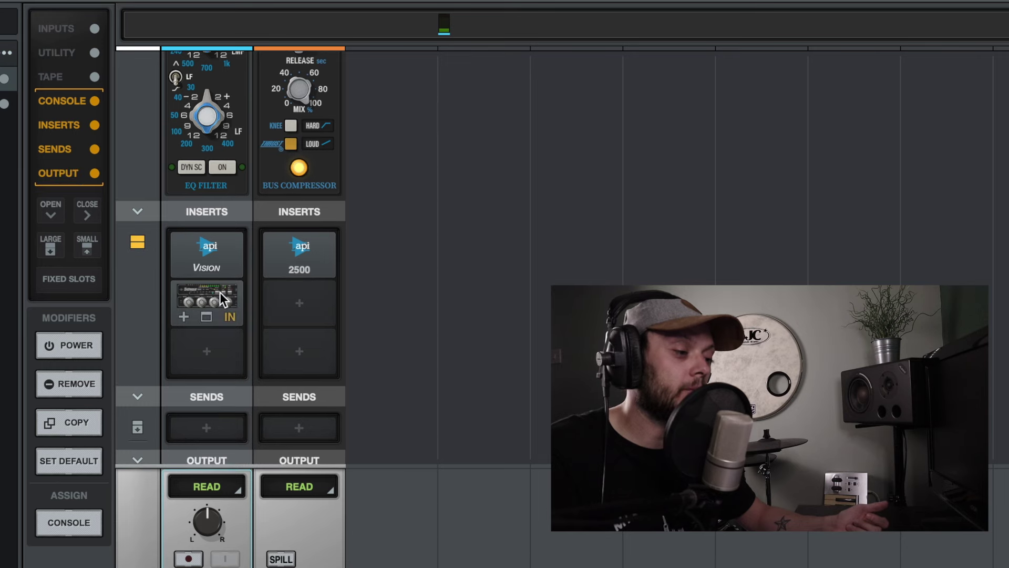
left_click(221, 294)
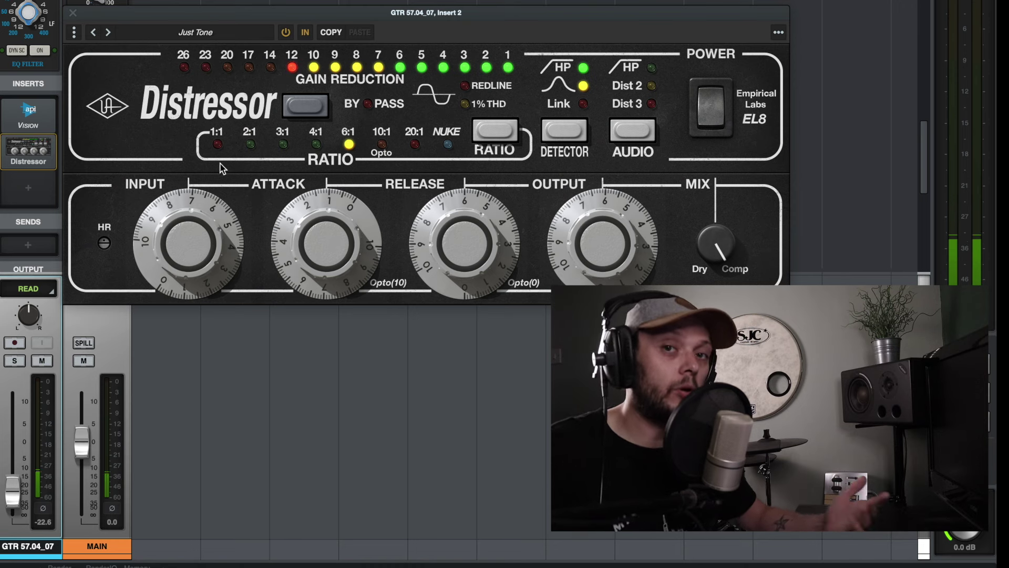
Adjust the Distressor's Input knob, turn up its Output, and close the plugin.
left_click_drag(197, 221, 173, 243)
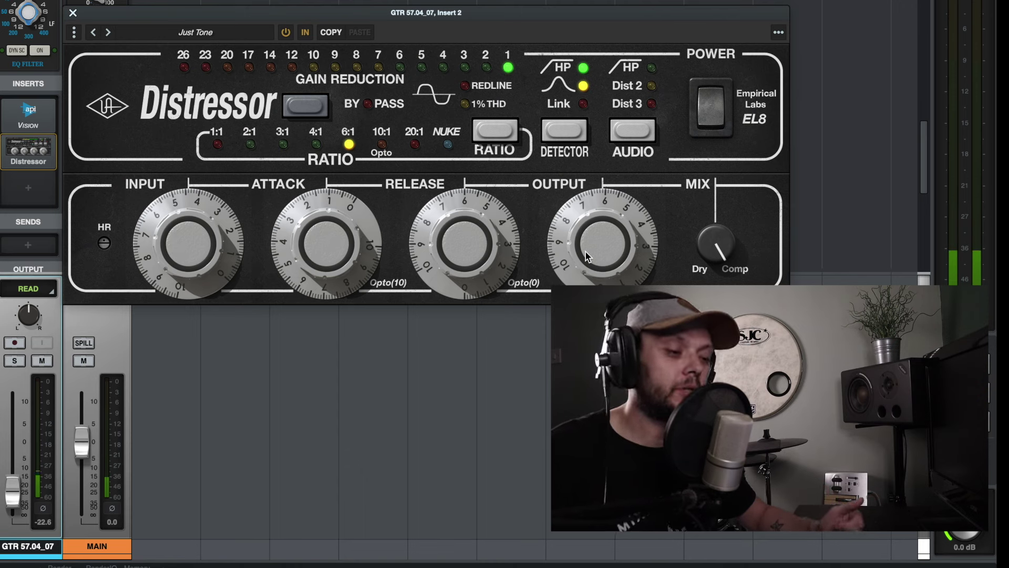
left_click_drag(587, 257, 595, 210)
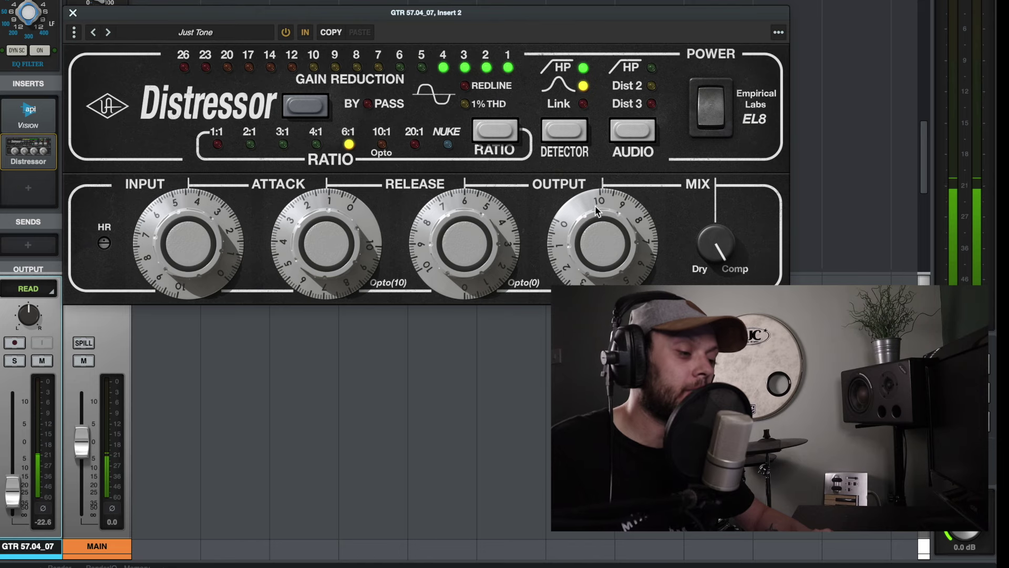
left_click(74, 15)
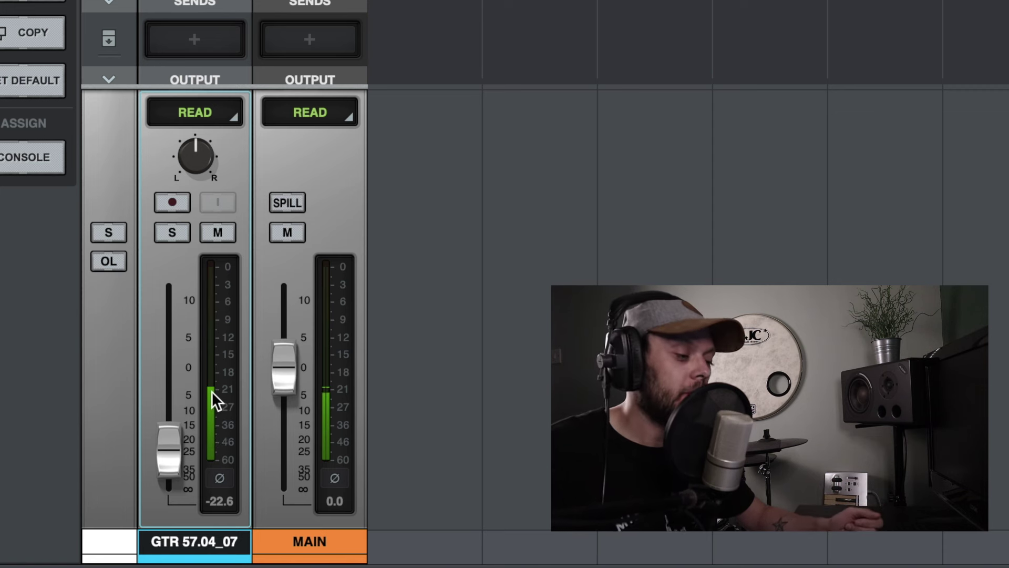
Switch the GTR 57.04_07 meter's Metering option to Pre-Fader.
right_click(214, 314)
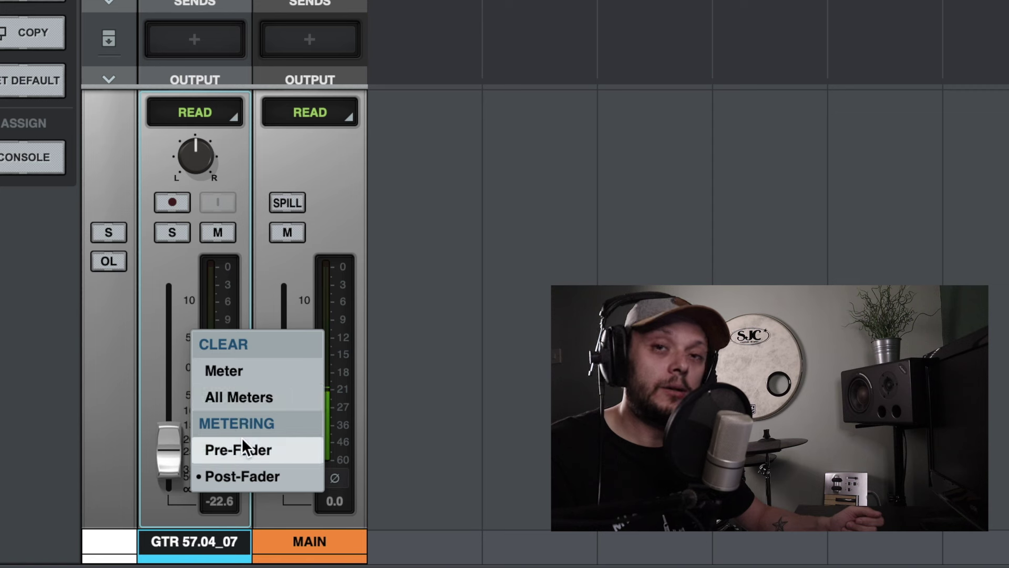
left_click(266, 447)
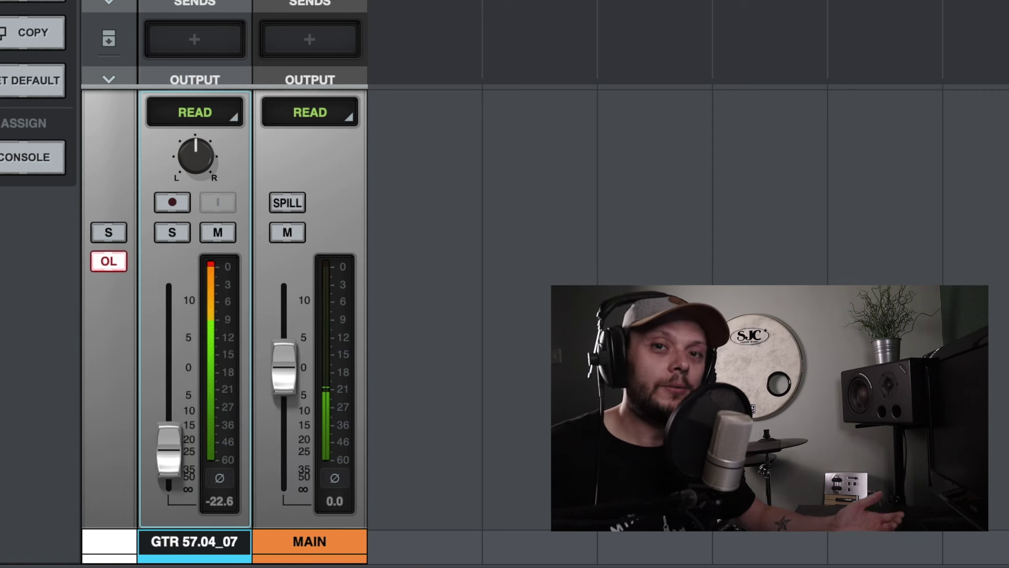